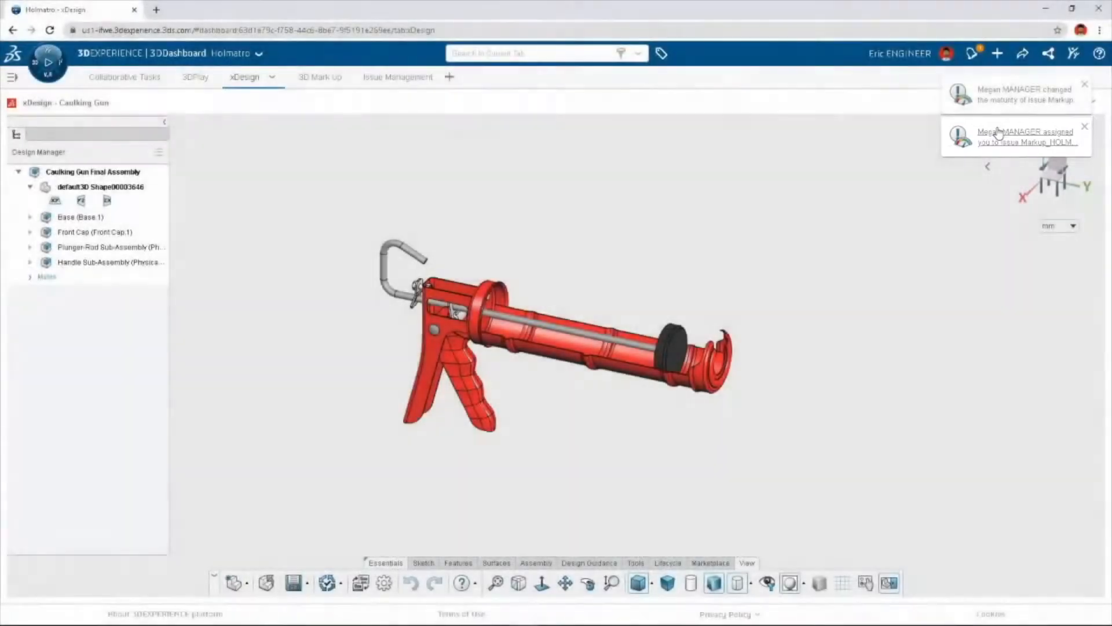
Step: Open the newly assigned markup issue and add Issue Management as a widget to the Holmatro dashboard's Issue Management tab
{"action": "left_click", "coordinate": [999, 134]}
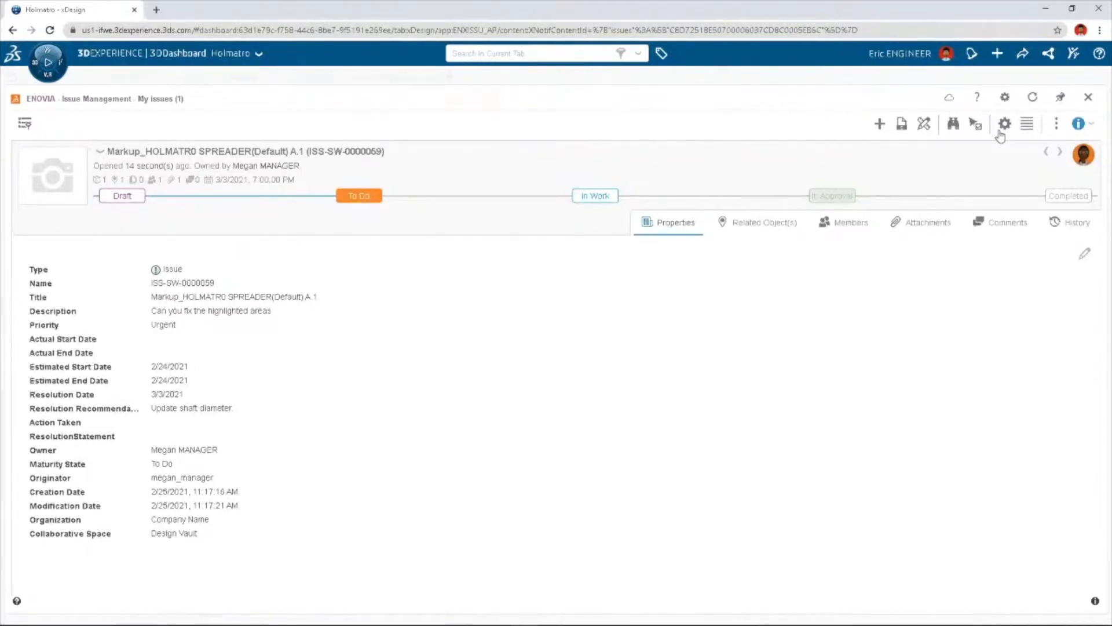
{"action": "left_click", "coordinate": [1061, 100]}
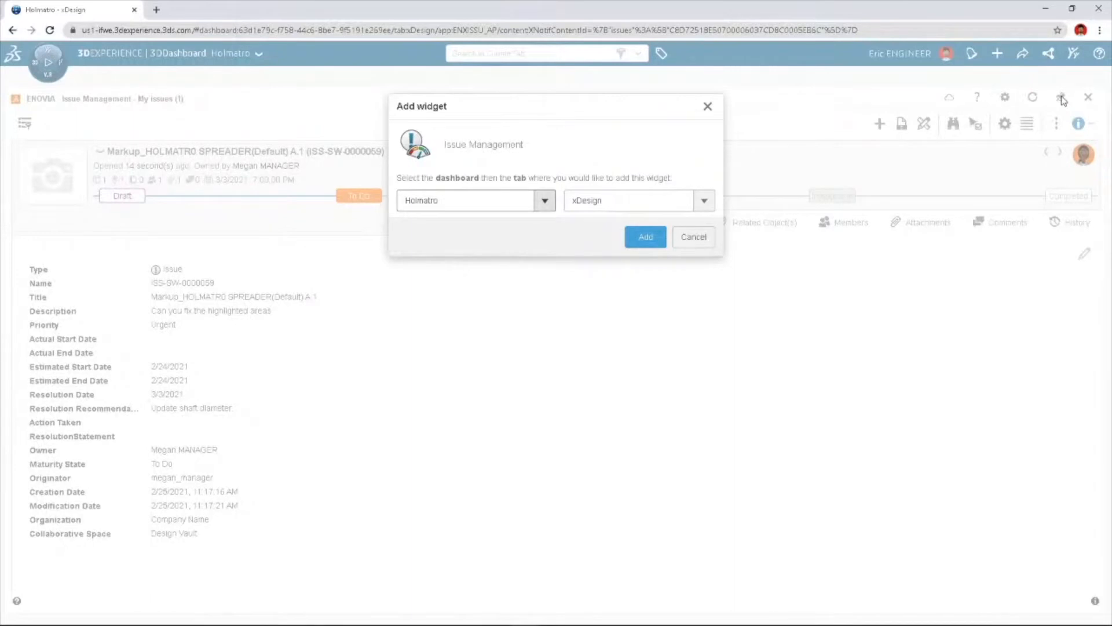
{"action": "left_click", "coordinate": [703, 201]}
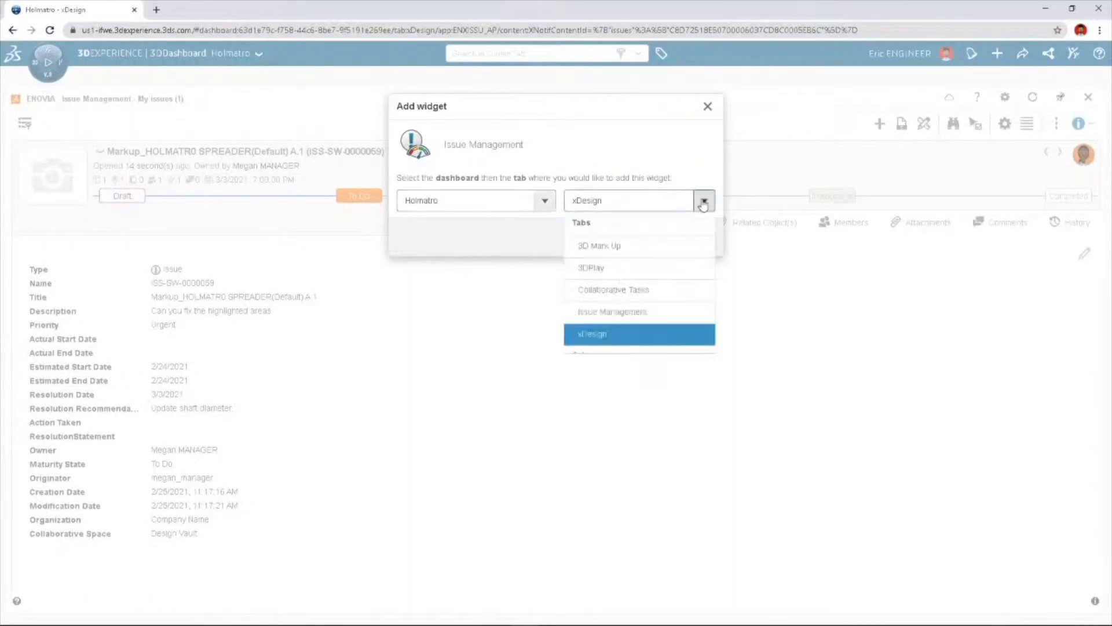
{"action": "left_click", "coordinate": [667, 312]}
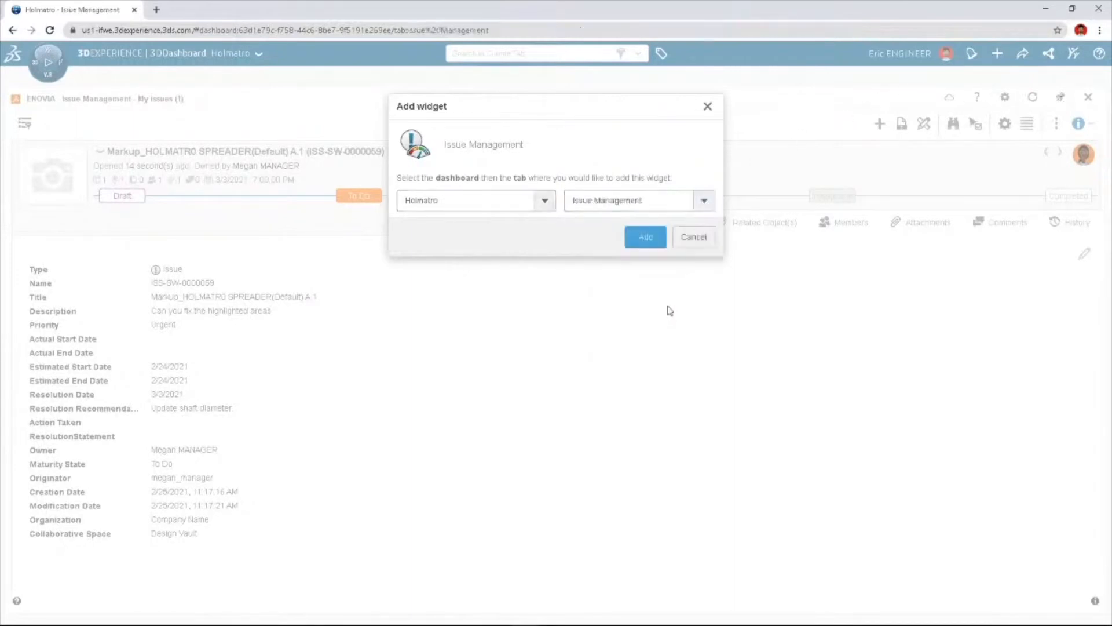
{"action": "left_click", "coordinate": [647, 238]}
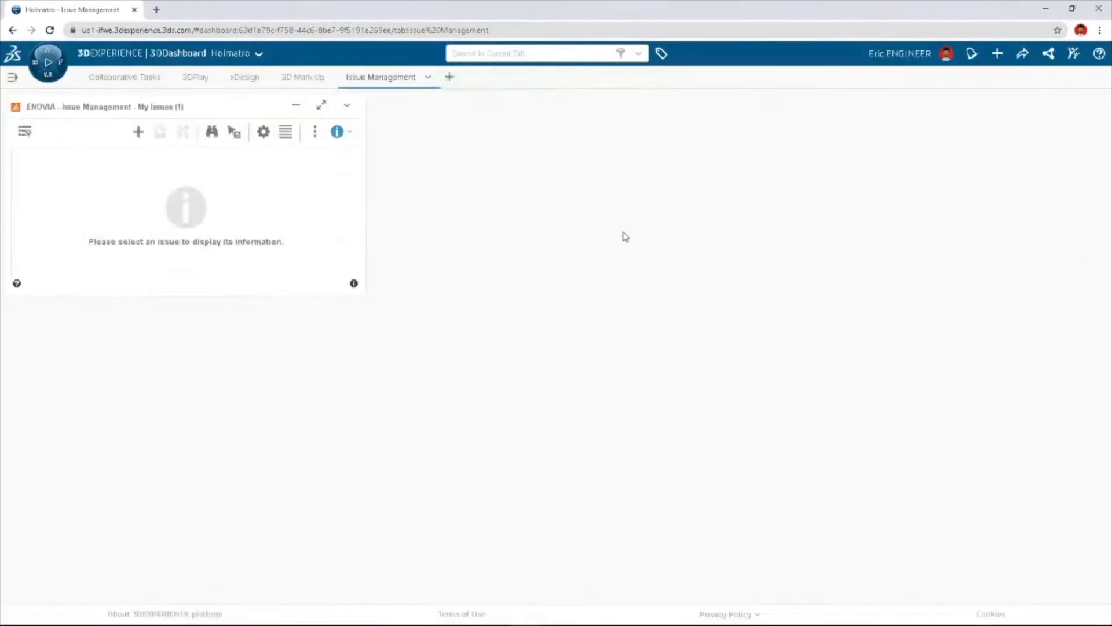
Step: Maximize the Issue Management widget and set the HOLMATRO SPREADER markup issue's maturity state to In Work
{"action": "left_click", "coordinate": [322, 105]}
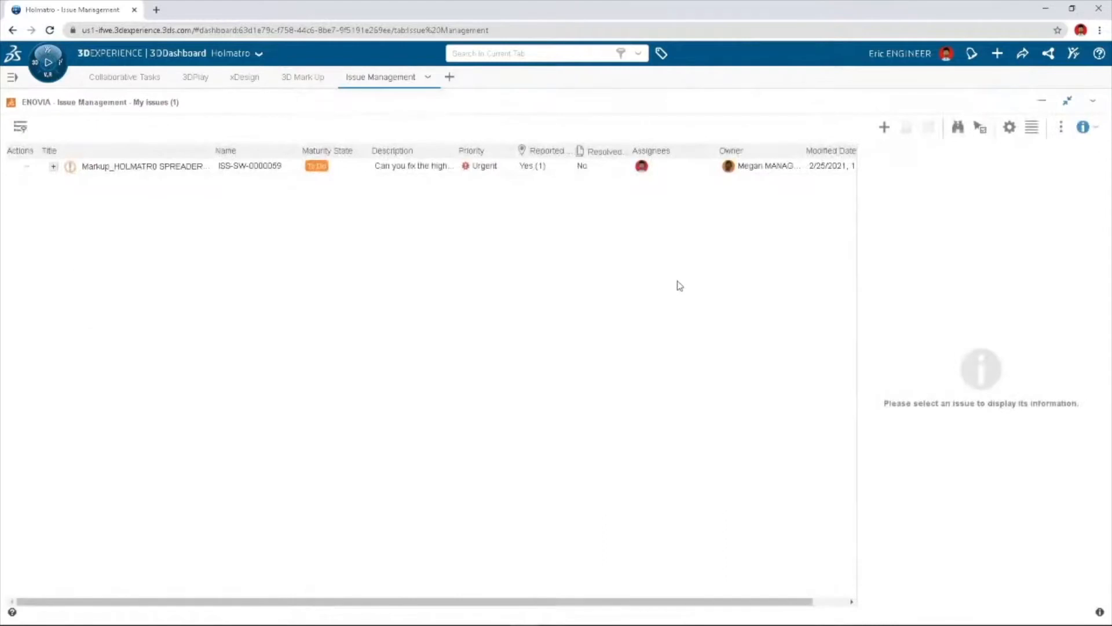
{"action": "left_click", "coordinate": [207, 170]}
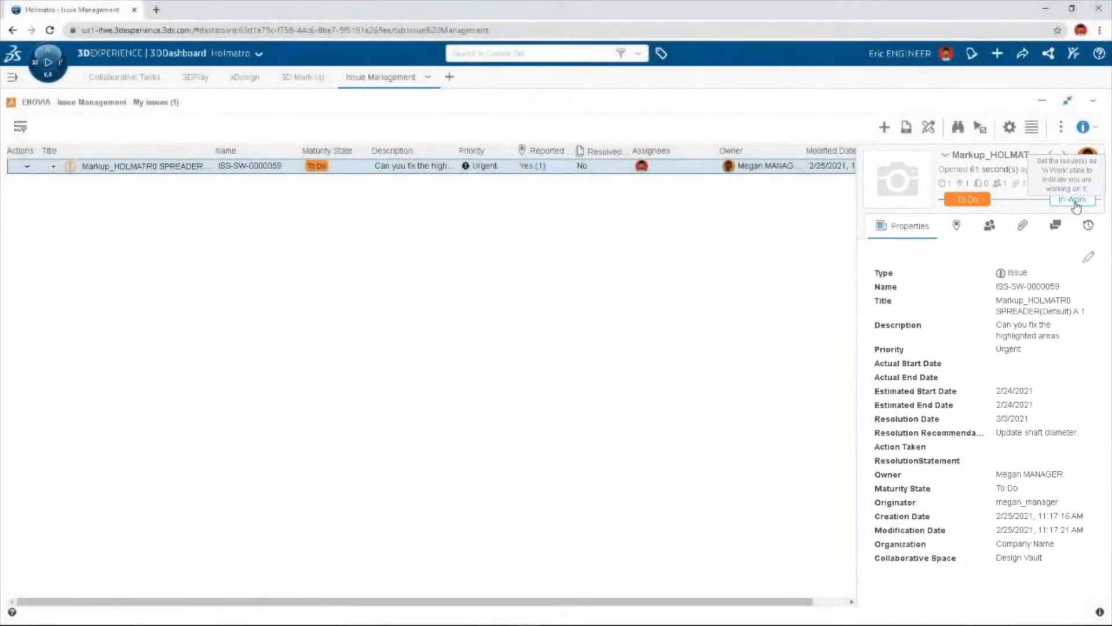
{"action": "left_click", "coordinate": [1073, 200]}
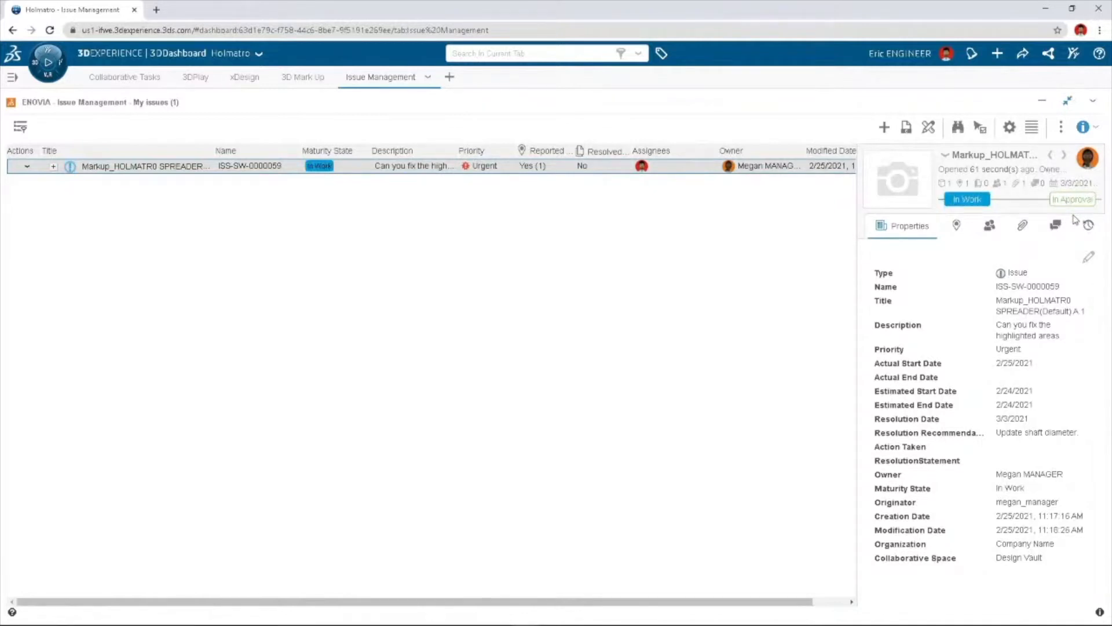
Step: Open the issue's attached markup in 3D Markup, review both slides as a presentation, and return to the issue
{"action": "left_click", "coordinate": [1024, 227]}
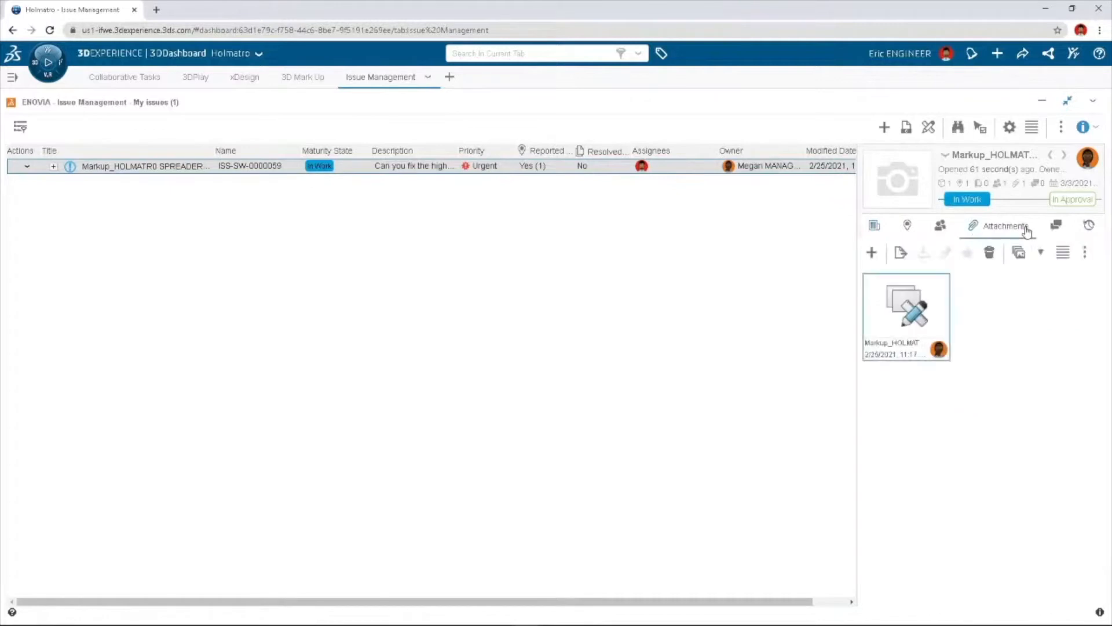
{"action": "right_click", "coordinate": [921, 324]}
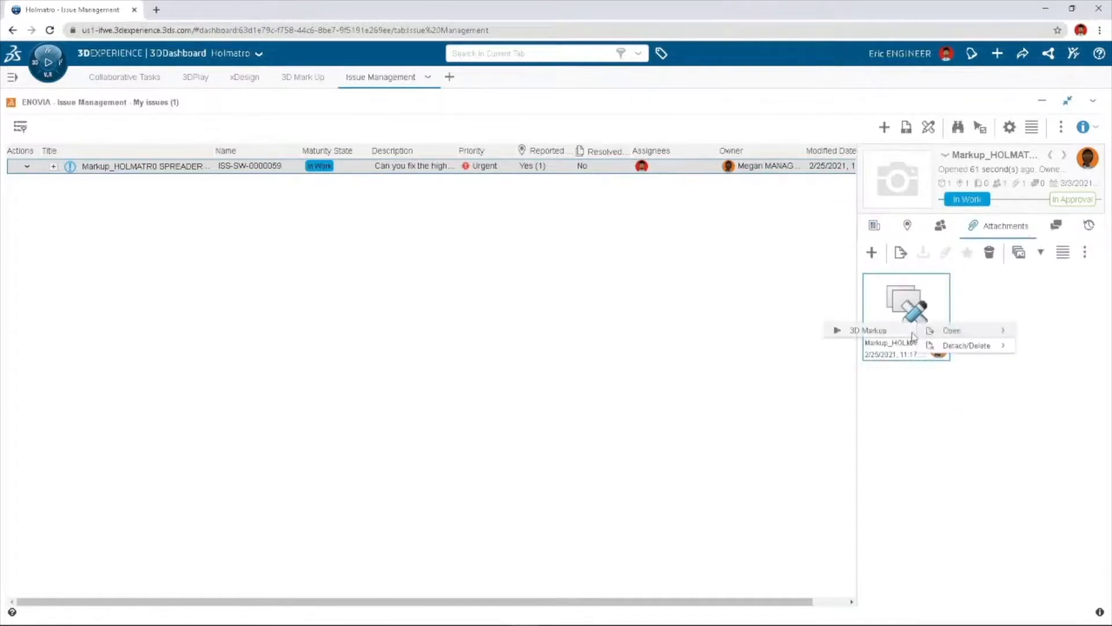
{"action": "left_click", "coordinate": [872, 331]}
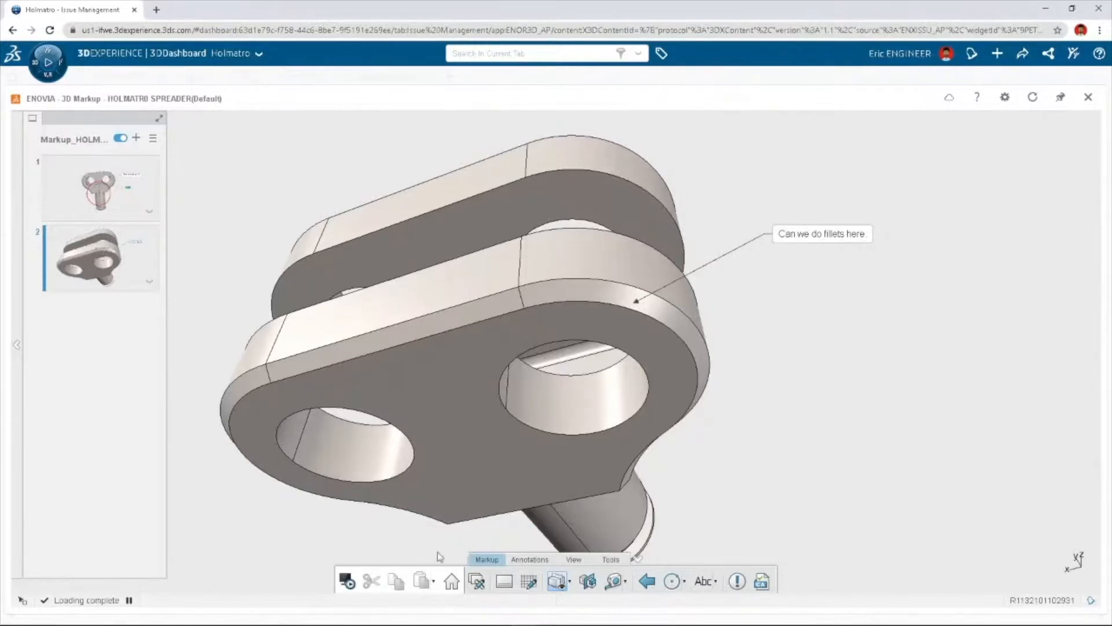
{"action": "left_click", "coordinate": [346, 580]}
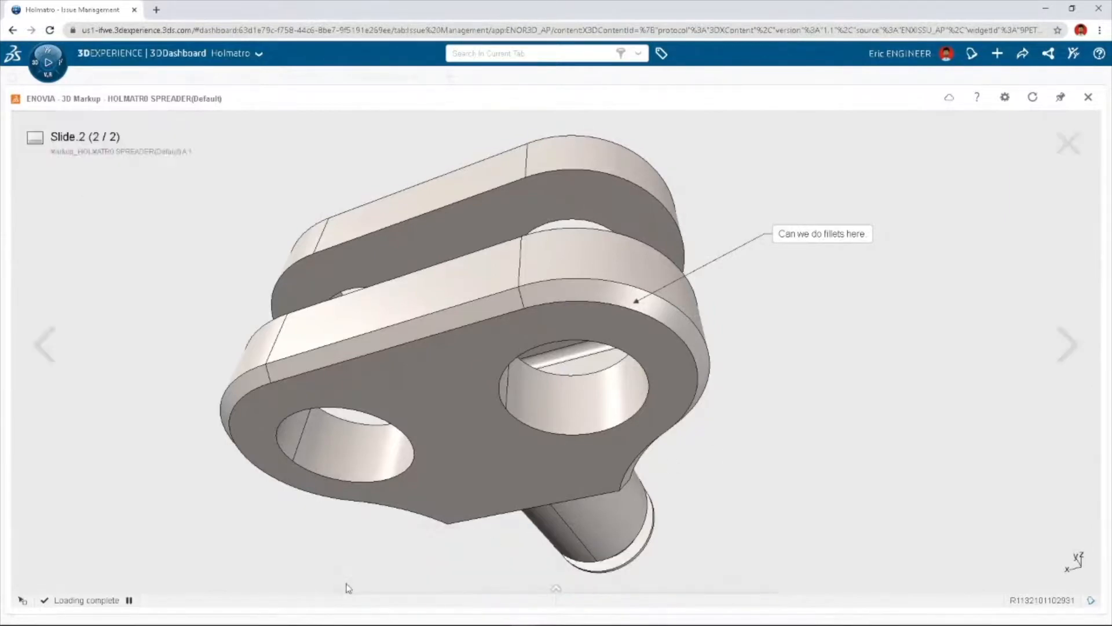
{"action": "left_click", "coordinate": [51, 345]}
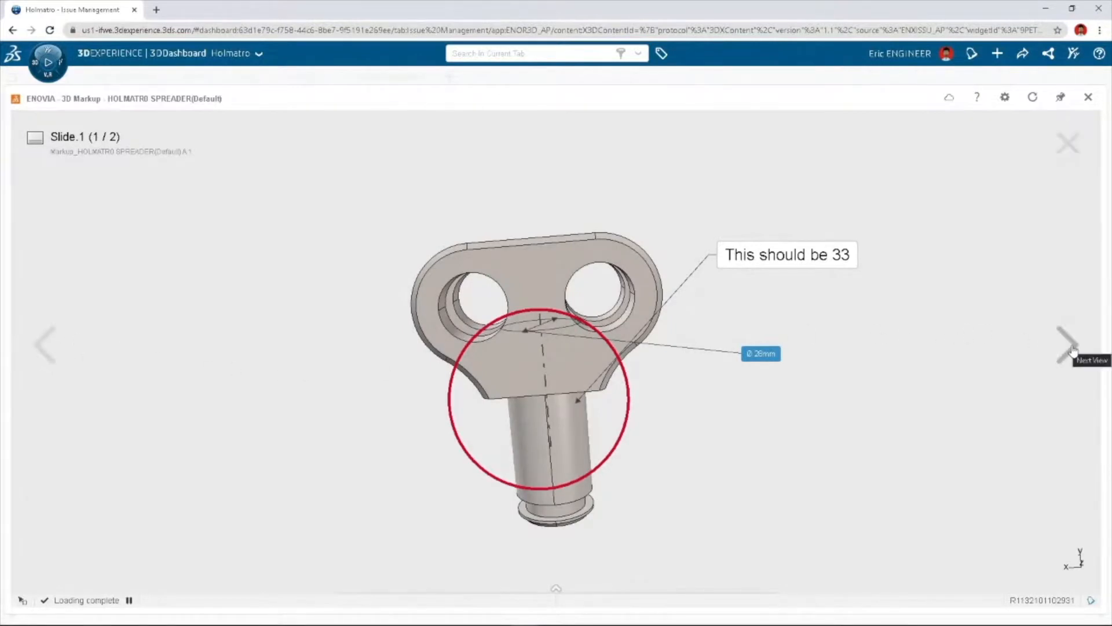
{"action": "left_click", "coordinate": [1069, 347]}
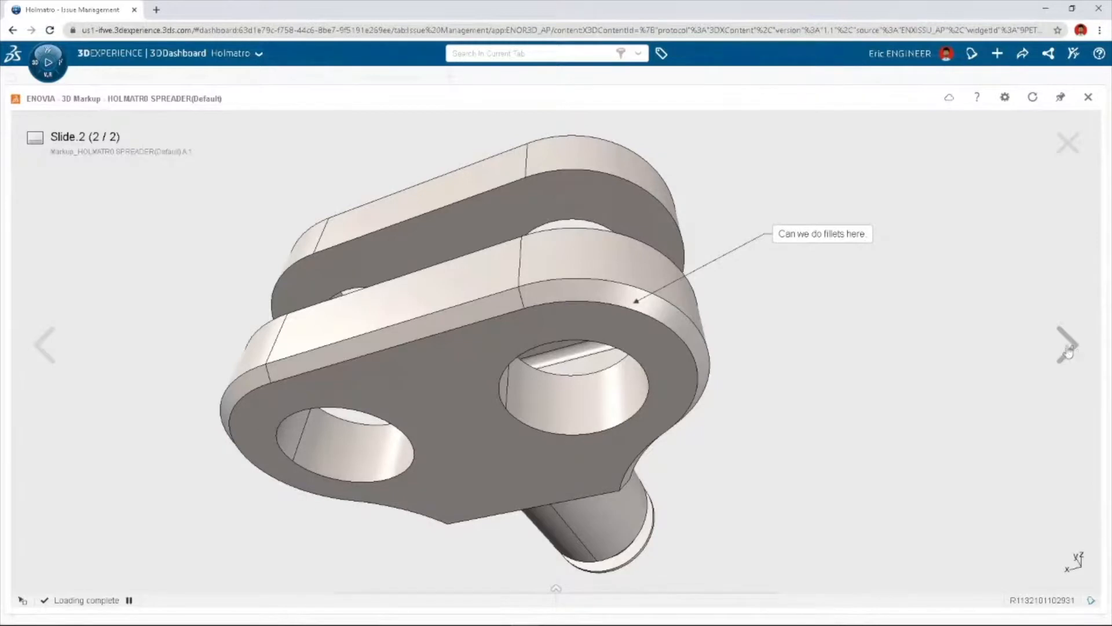
{"action": "left_click", "coordinate": [1069, 143]}
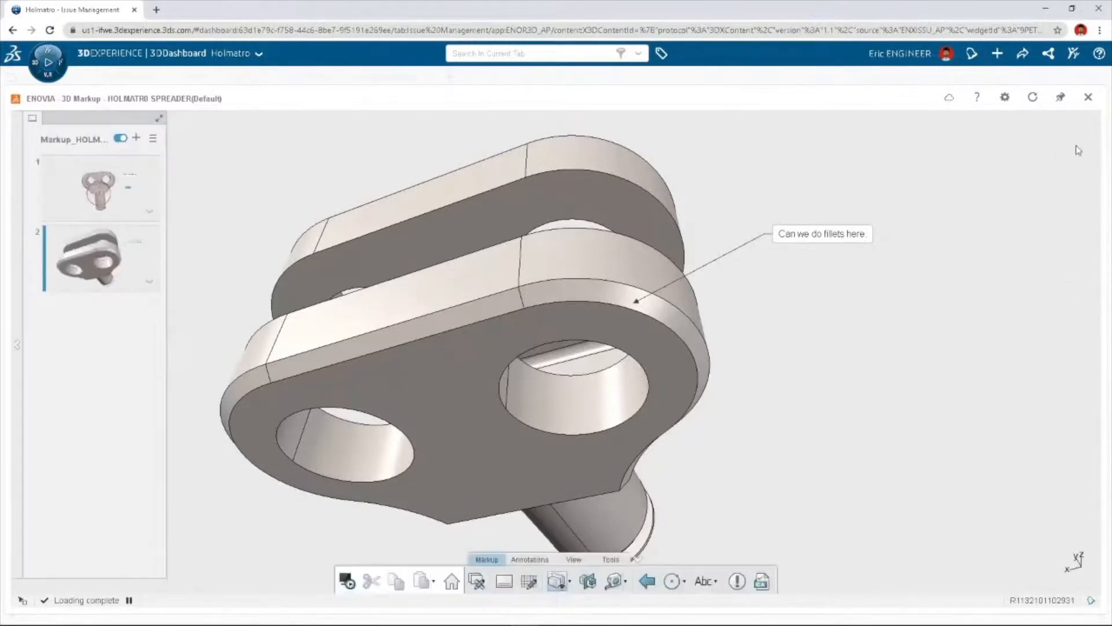
{"action": "left_click", "coordinate": [1088, 97]}
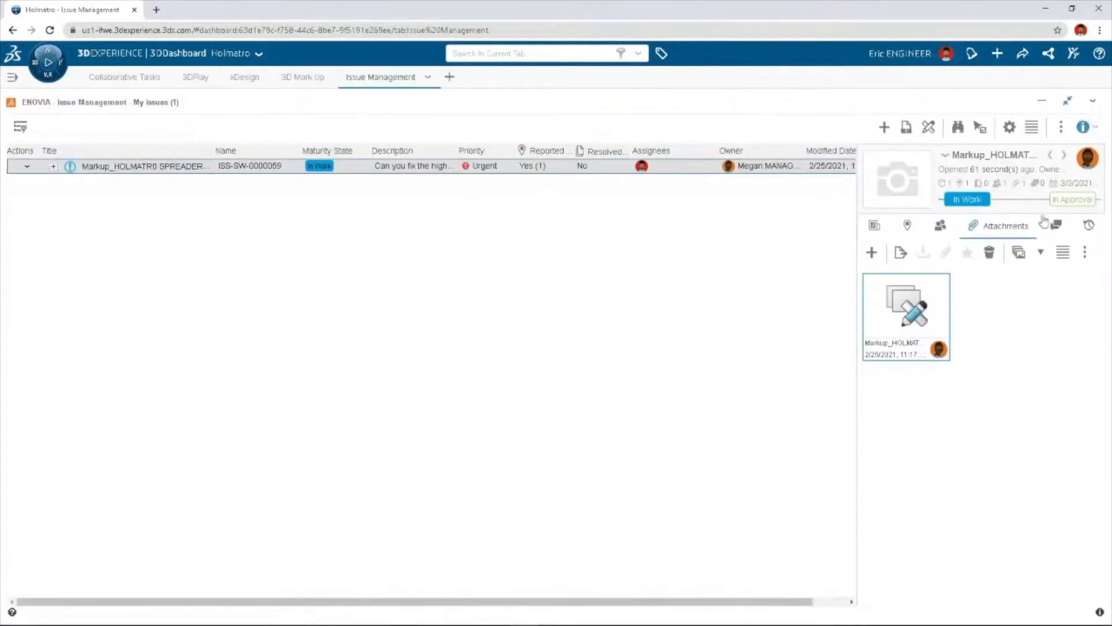
Step: Open the physical product that the issue is reported against in SOLIDWORKS from the issue's related objects
{"action": "left_click", "coordinate": [1011, 296]}
{"action": "left_click", "coordinate": [904, 226]}
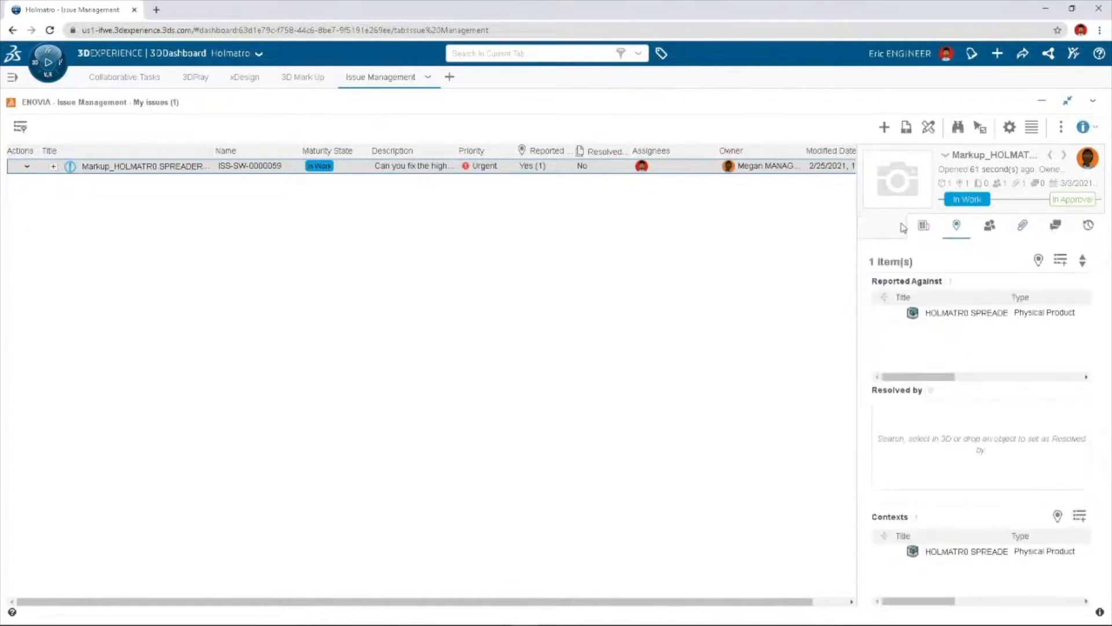
{"action": "right_click", "coordinate": [949, 315]}
{"action": "mouse_move", "coordinate": [959, 319]}
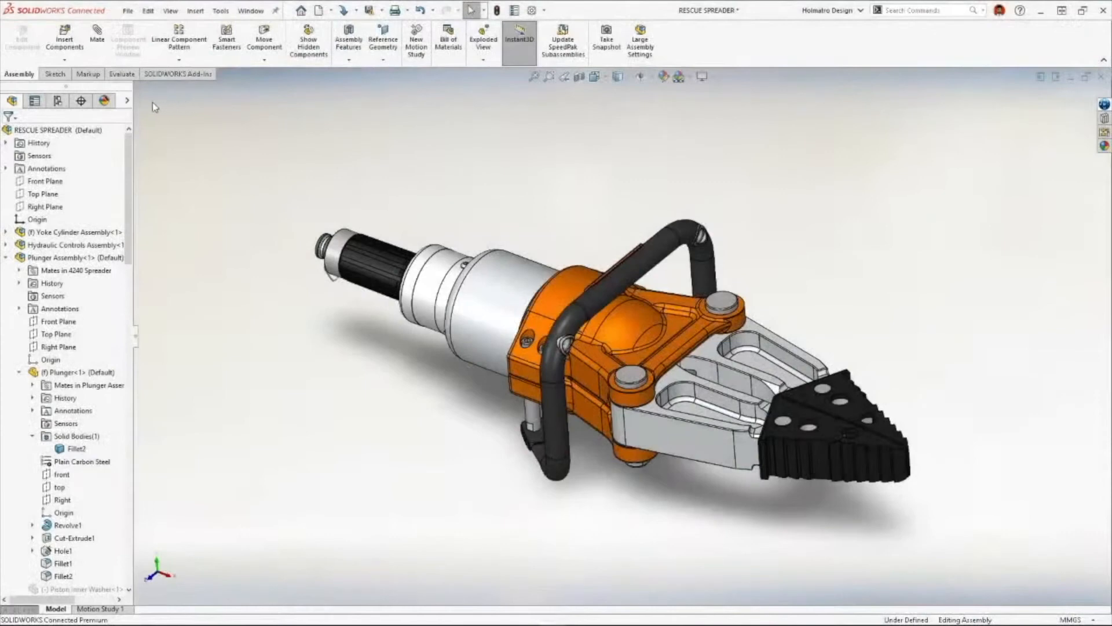
Step: Switch the assembly to the Hide Yoke display state and set the NEW ROD END shaft diameter to 35 mm in context
{"action": "left_click", "coordinate": [129, 100]}
{"action": "left_click", "coordinate": [145, 117]}
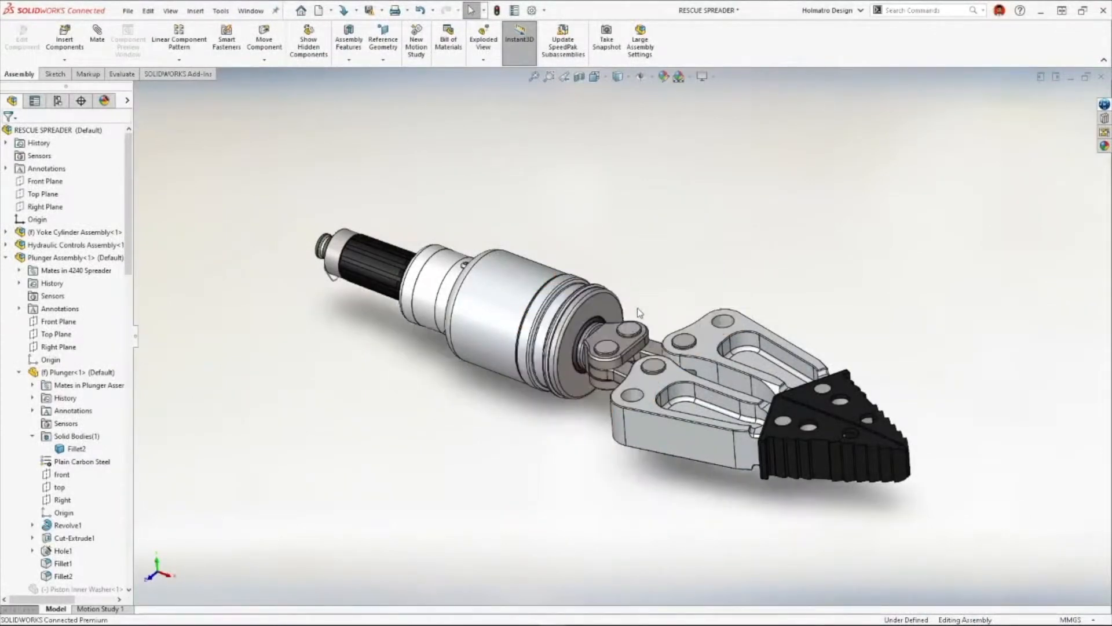
{"action": "left_click", "coordinate": [608, 333]}
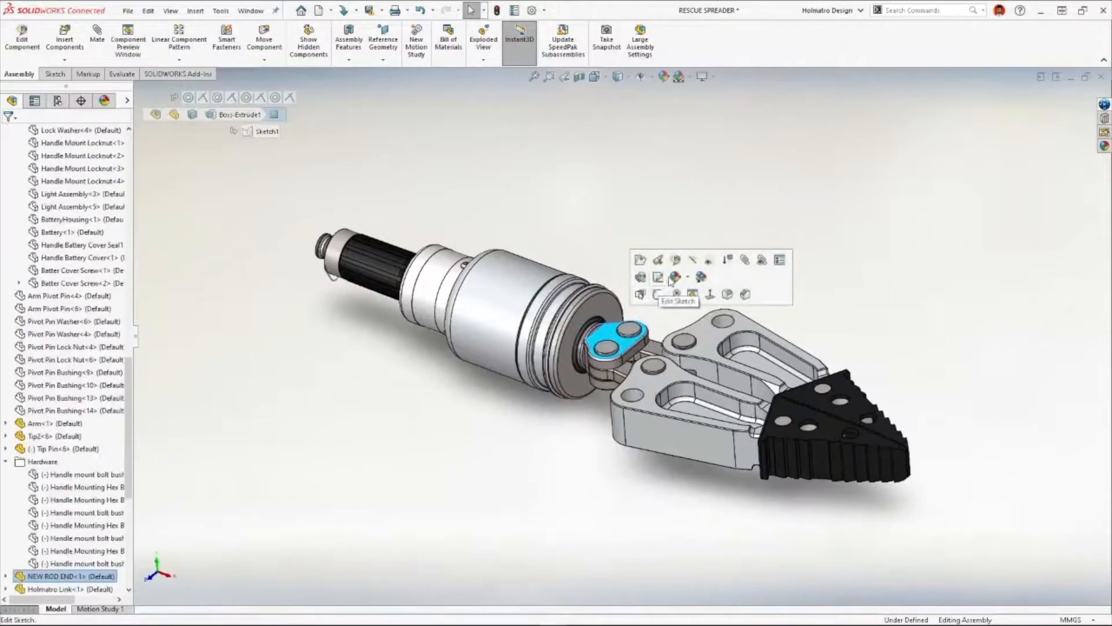
{"action": "left_click", "coordinate": [676, 276]}
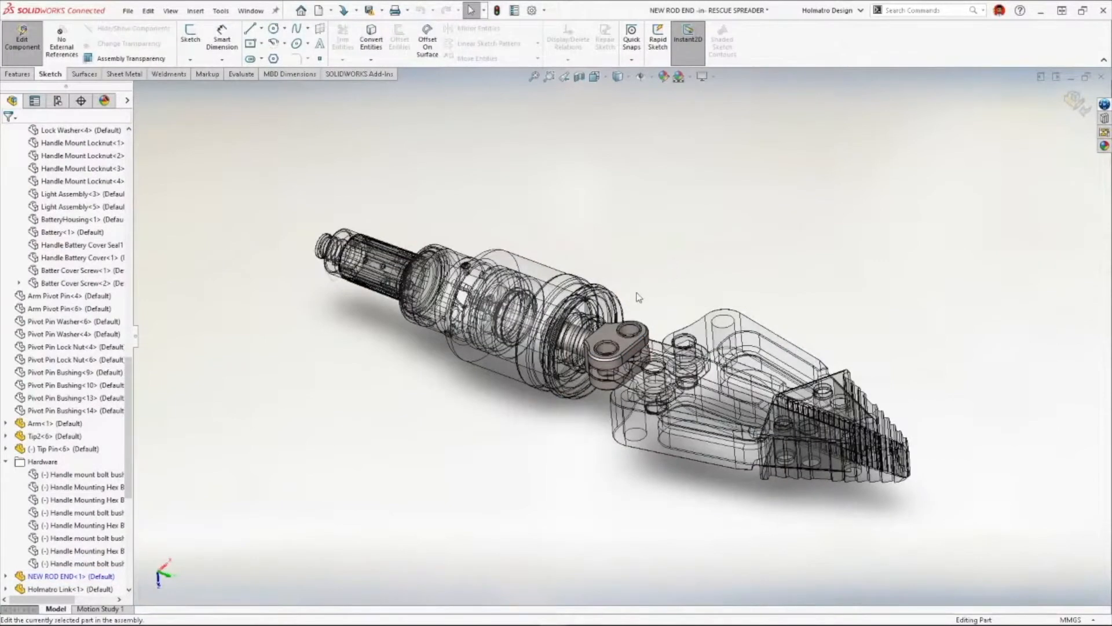
{"action": "scroll", "coordinate": [584, 346], "scroll_direction": "down", "scroll_amount": 5}
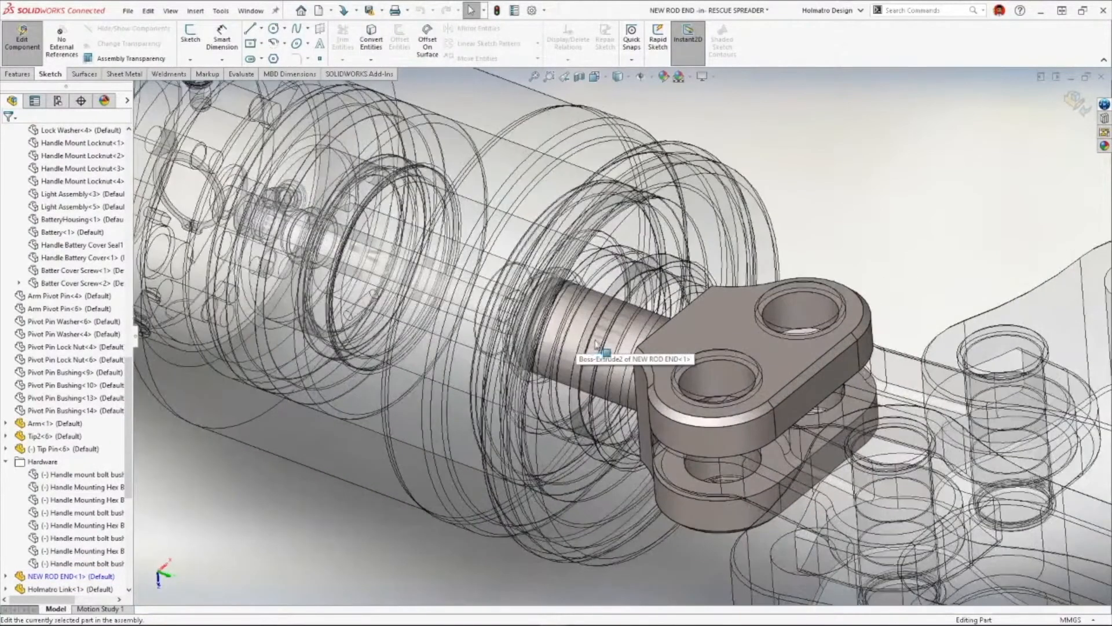
{"action": "left_click", "coordinate": [614, 353]}
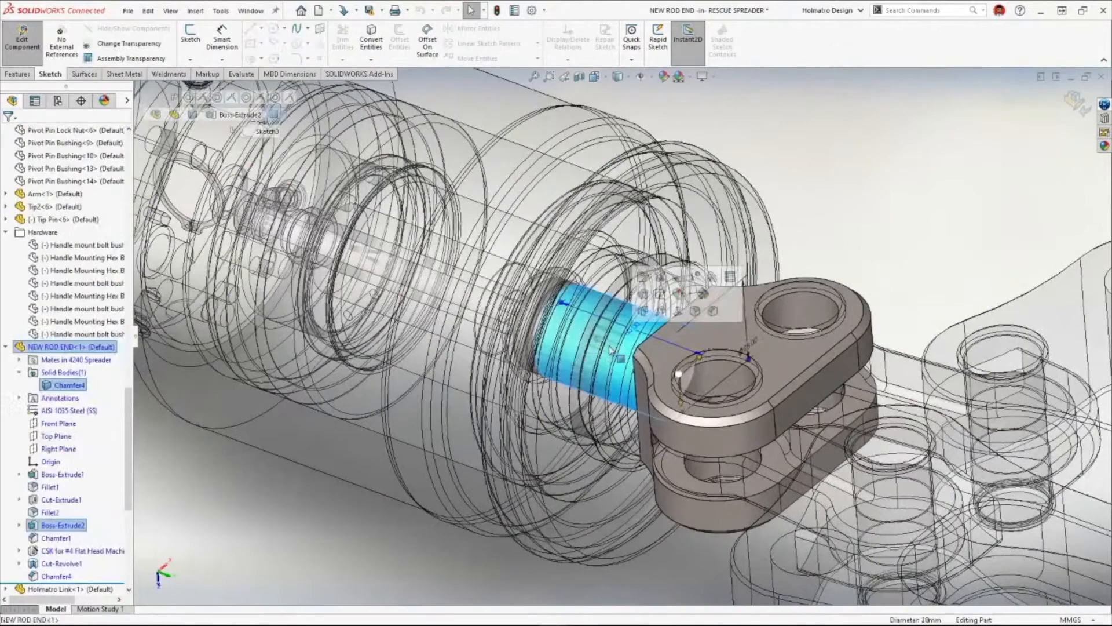
{"action": "left_click", "coordinate": [745, 347]}
{"action": "type", "text": "35"}
{"action": "key", "text": "Return"}
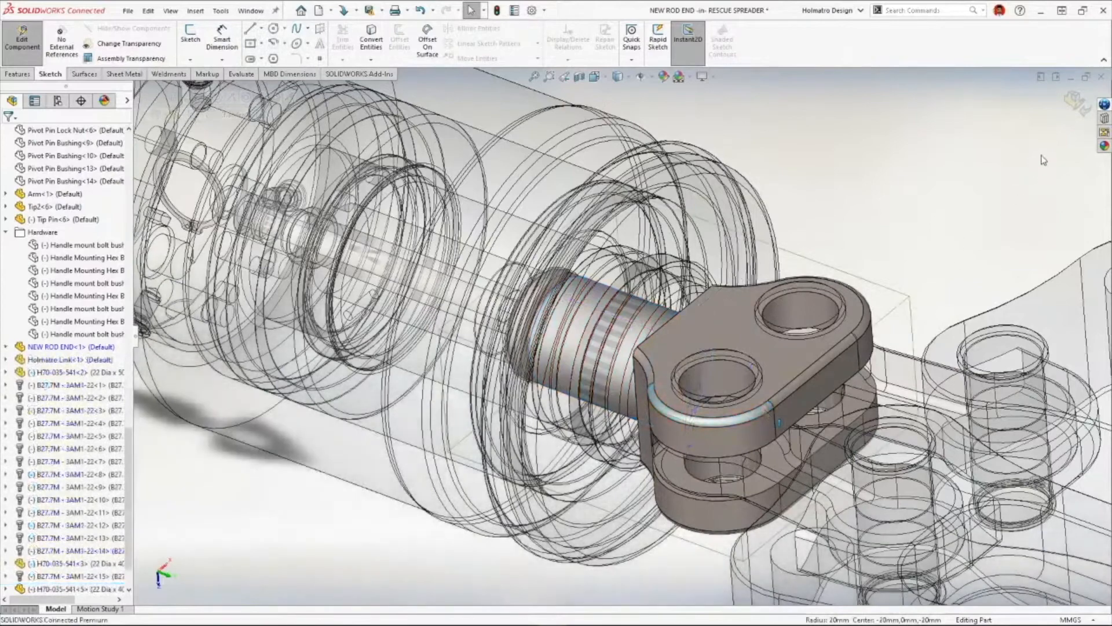
{"action": "left_click", "coordinate": [1076, 109]}
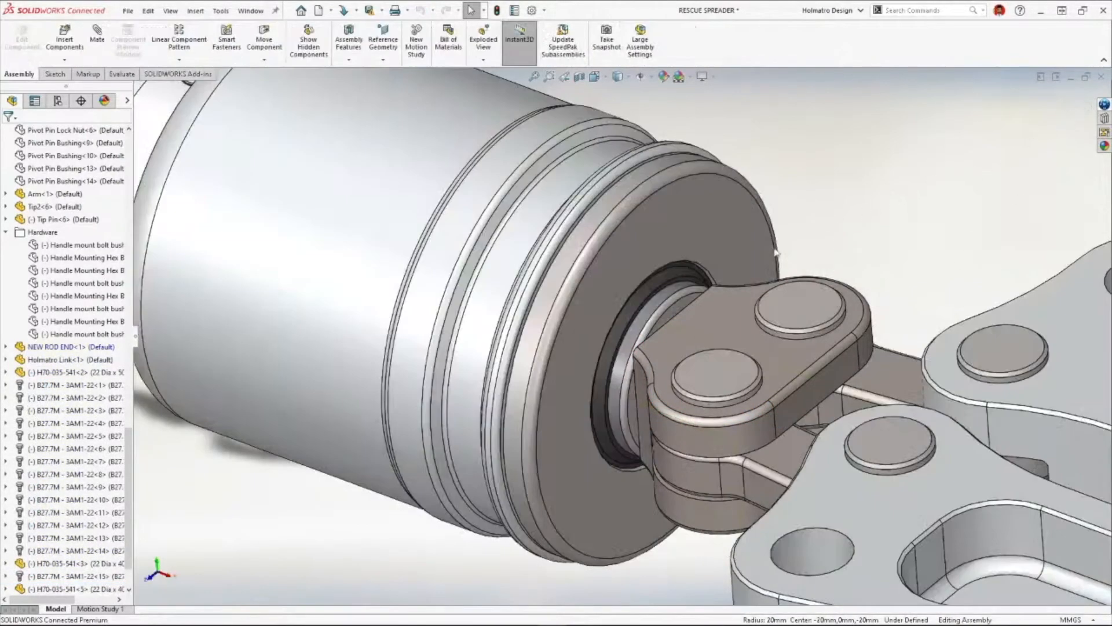
Step: Edit the Plunger in context, change the bore dimension in its revolve sketch, and return to the assembly
{"action": "left_click", "coordinate": [684, 309]}
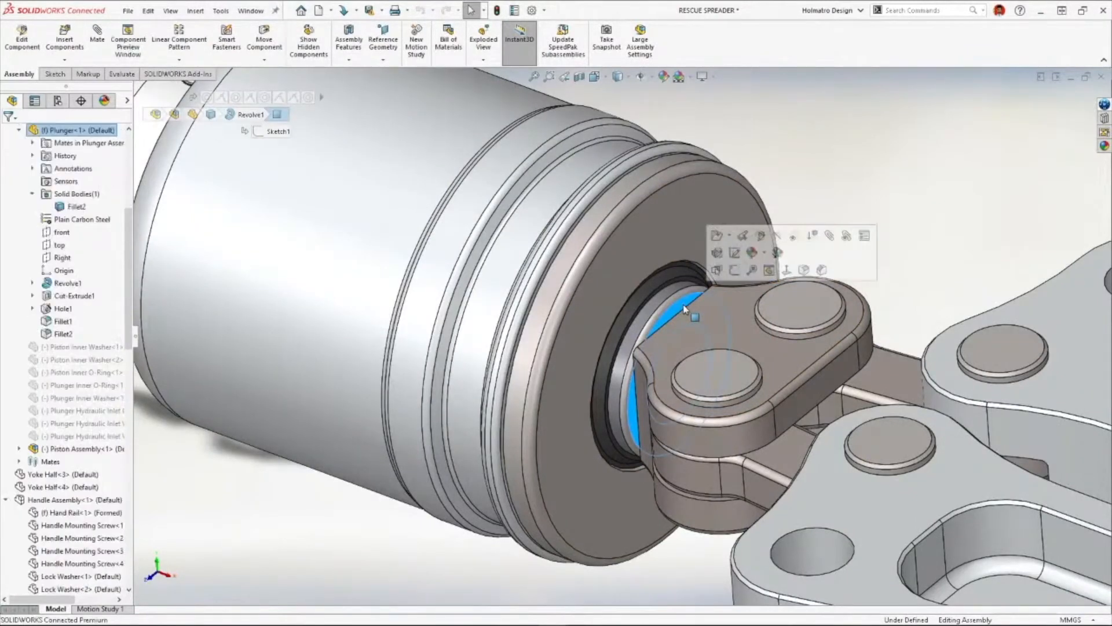
{"action": "left_click", "coordinate": [761, 236]}
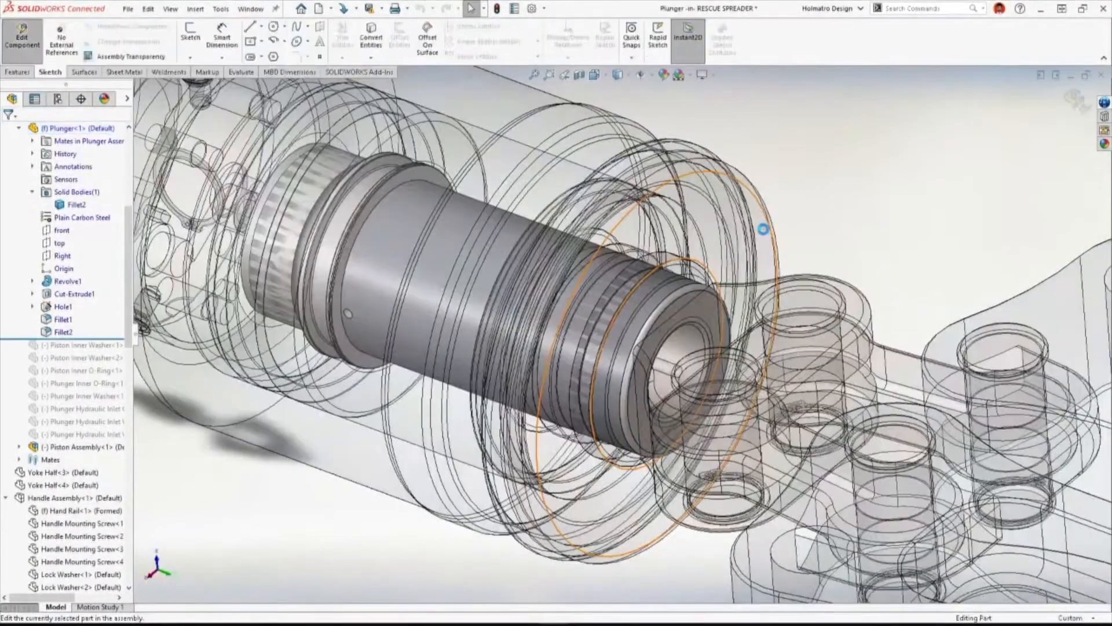
{"action": "left_click", "coordinate": [695, 340]}
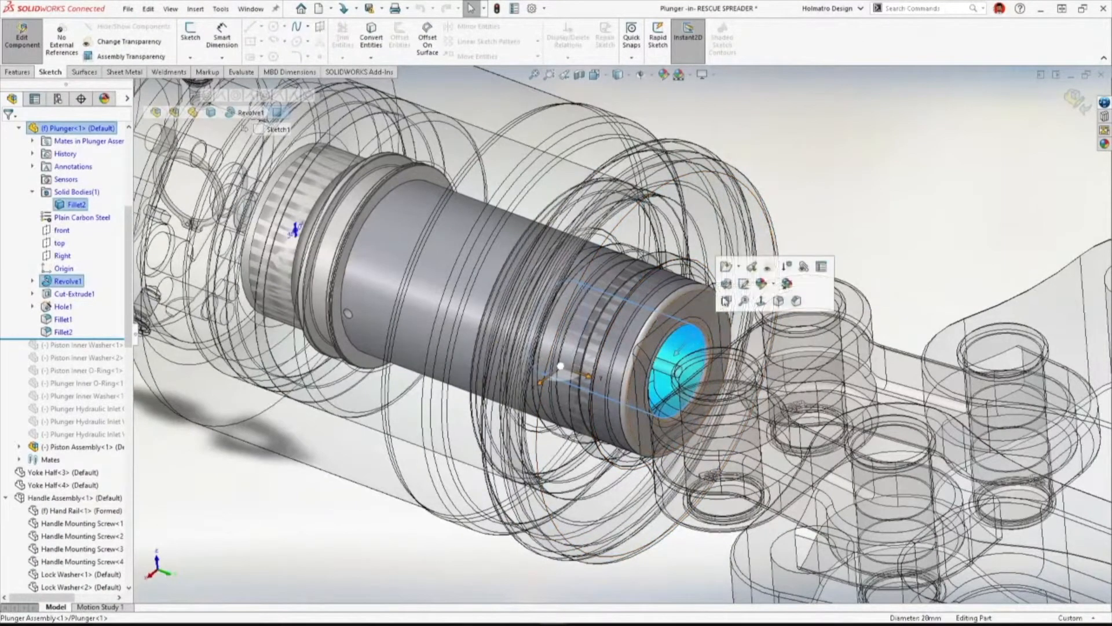
{"action": "left_click", "coordinate": [743, 285]}
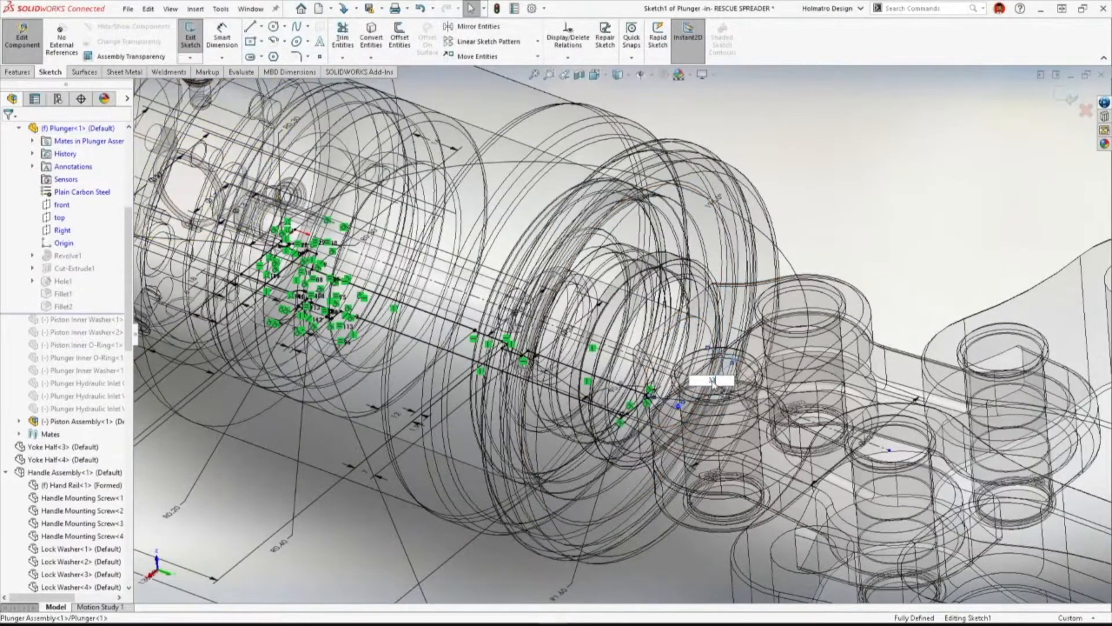
{"action": "left_click", "coordinate": [1071, 109]}
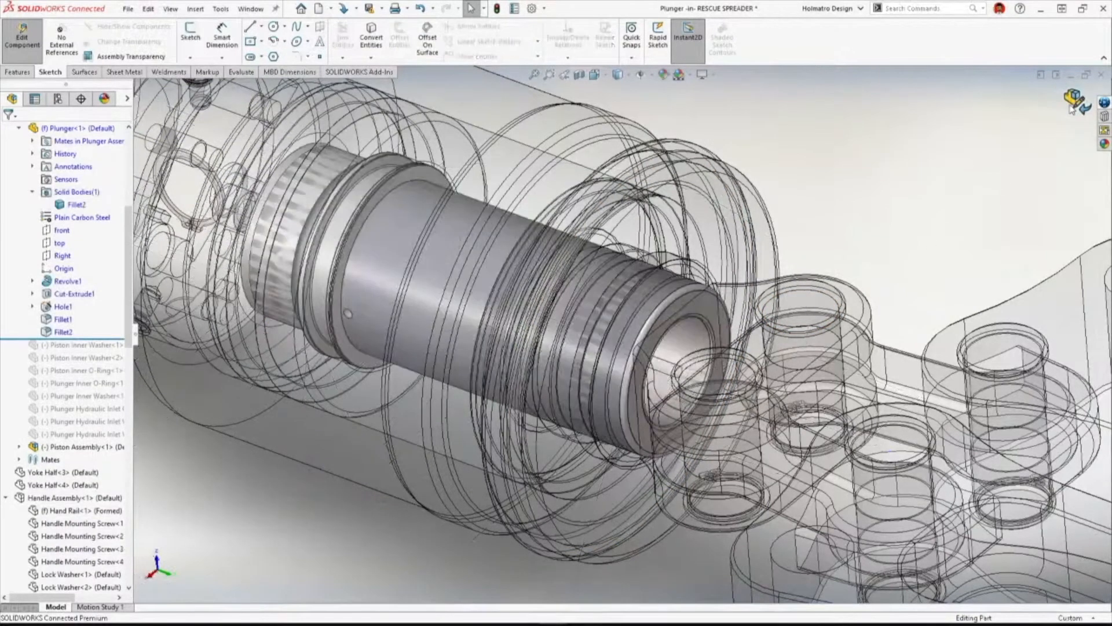
{"action": "left_click", "coordinate": [1071, 110]}
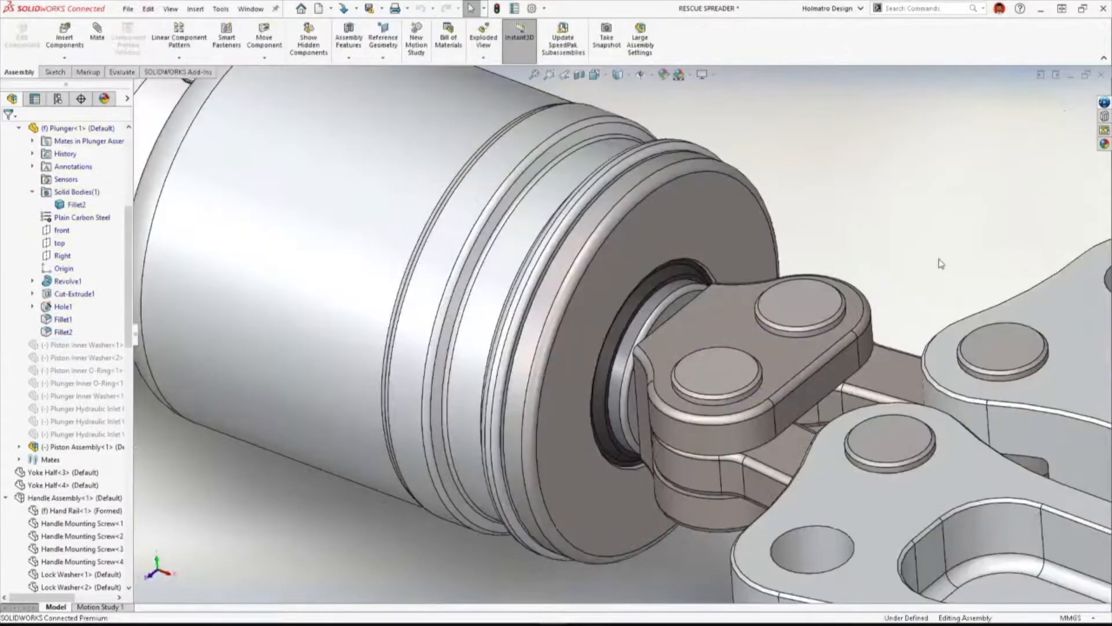
Step: Show the whole assembly in the All Components display state and save it
{"action": "key", "text": "f"}
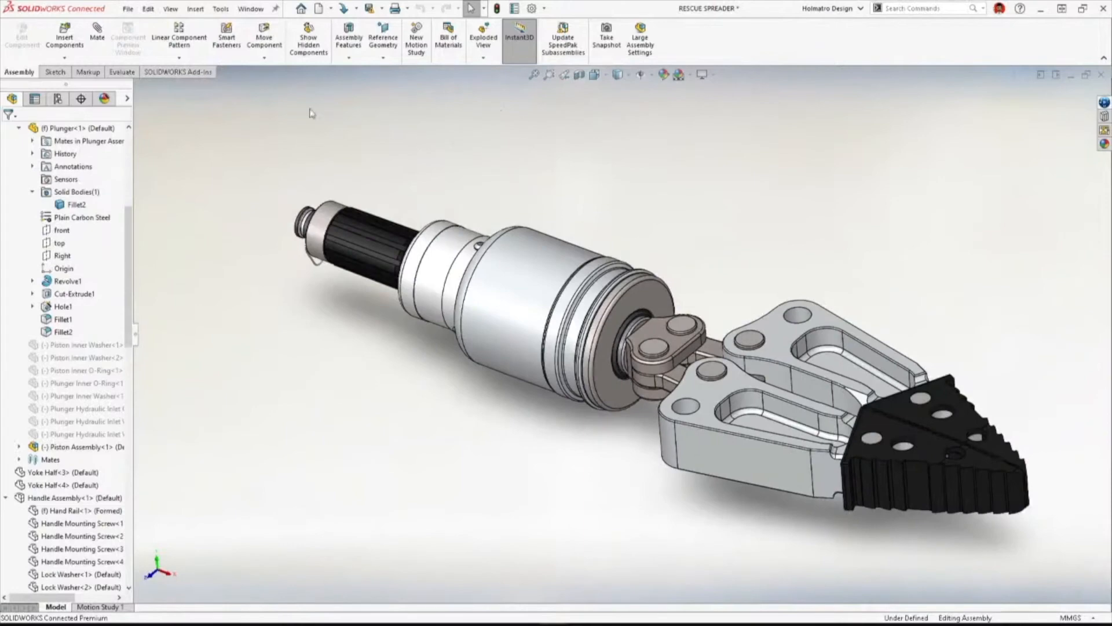
{"action": "left_click", "coordinate": [127, 99]}
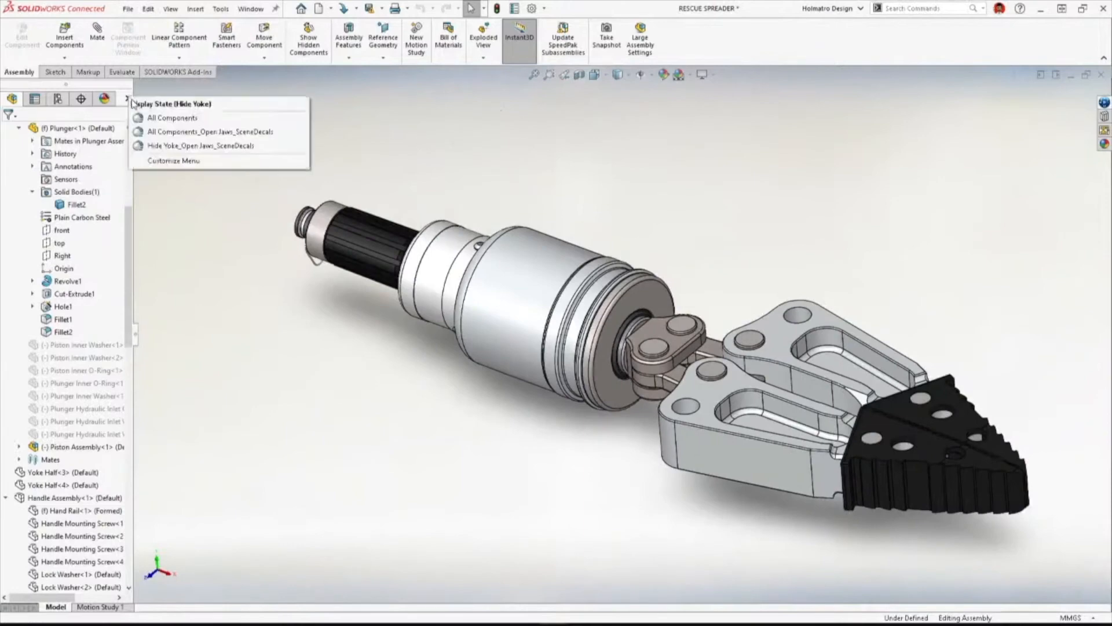
{"action": "left_click", "coordinate": [147, 117]}
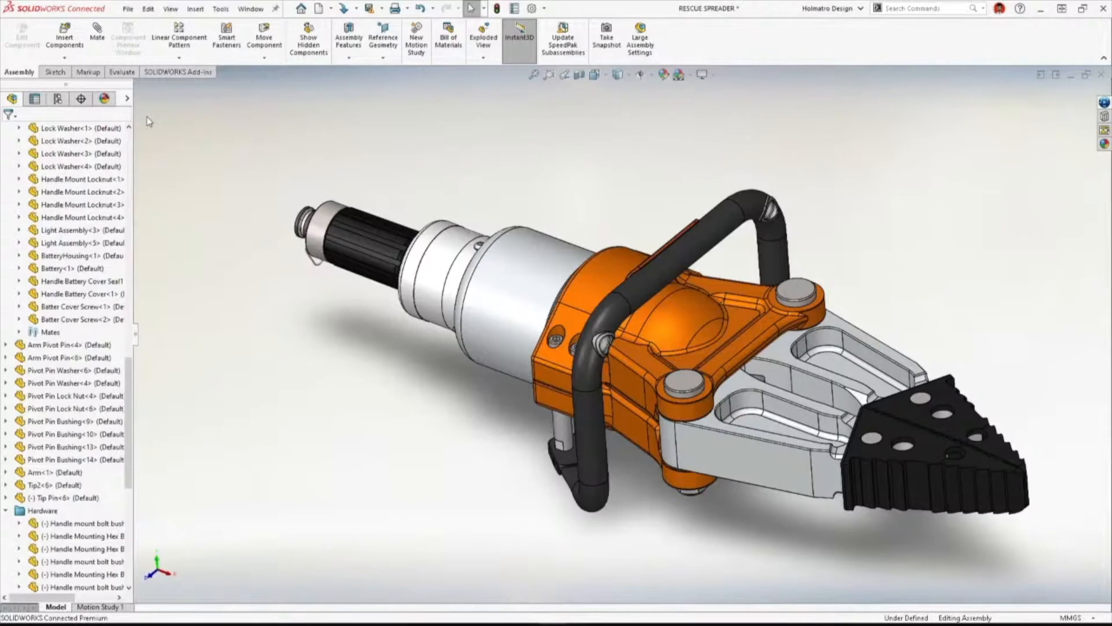
{"action": "key", "text": "ctrl+s"}
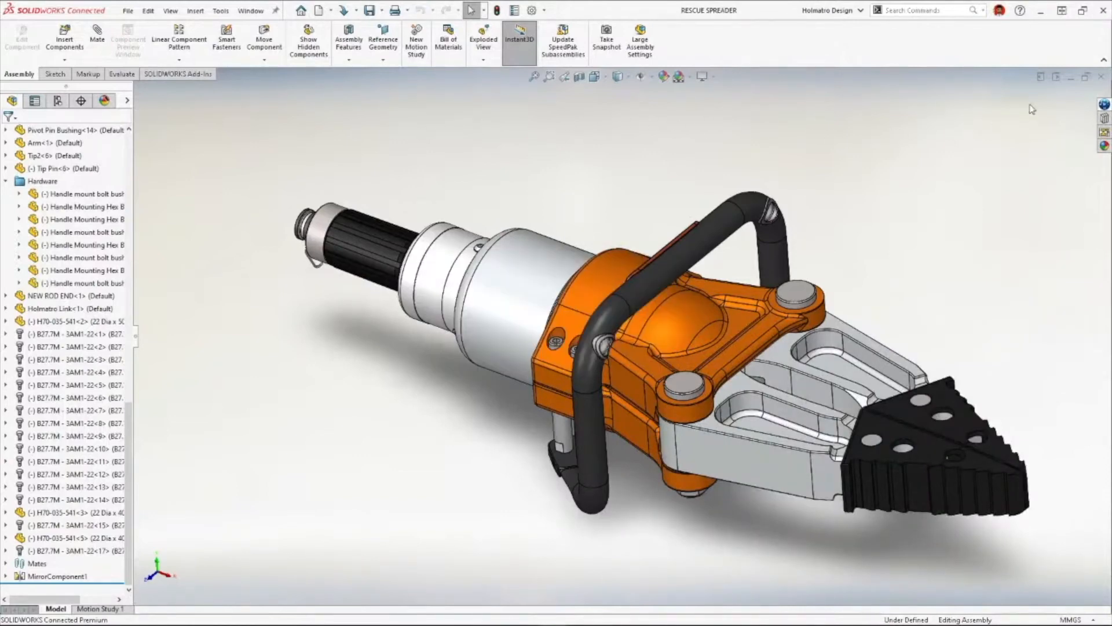
Step: Switch to the 3DEXPERIENCE Issue Management dashboard and move the markup issue to In Approval
{"action": "left_click", "coordinate": [1104, 104]}
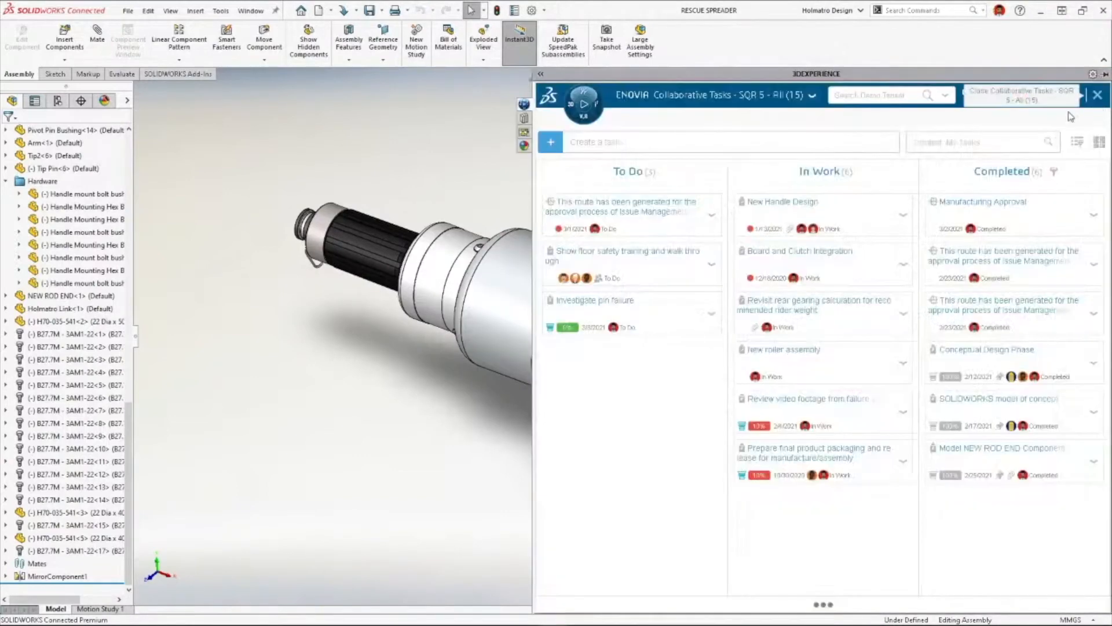
{"action": "left_click", "coordinate": [590, 109]}
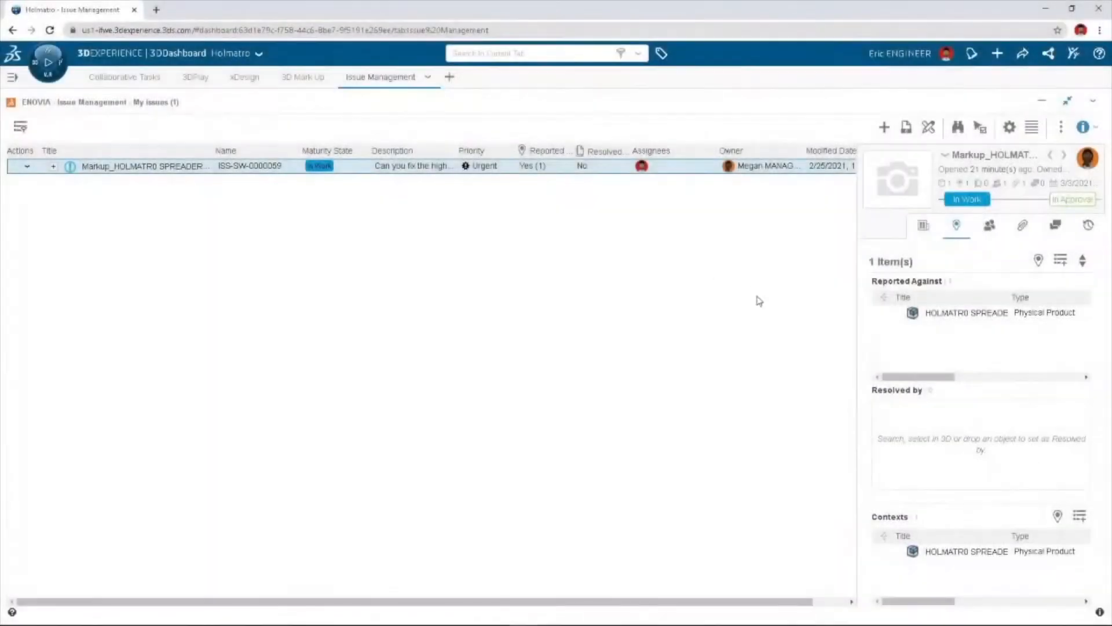
{"action": "left_click", "coordinate": [1071, 206]}
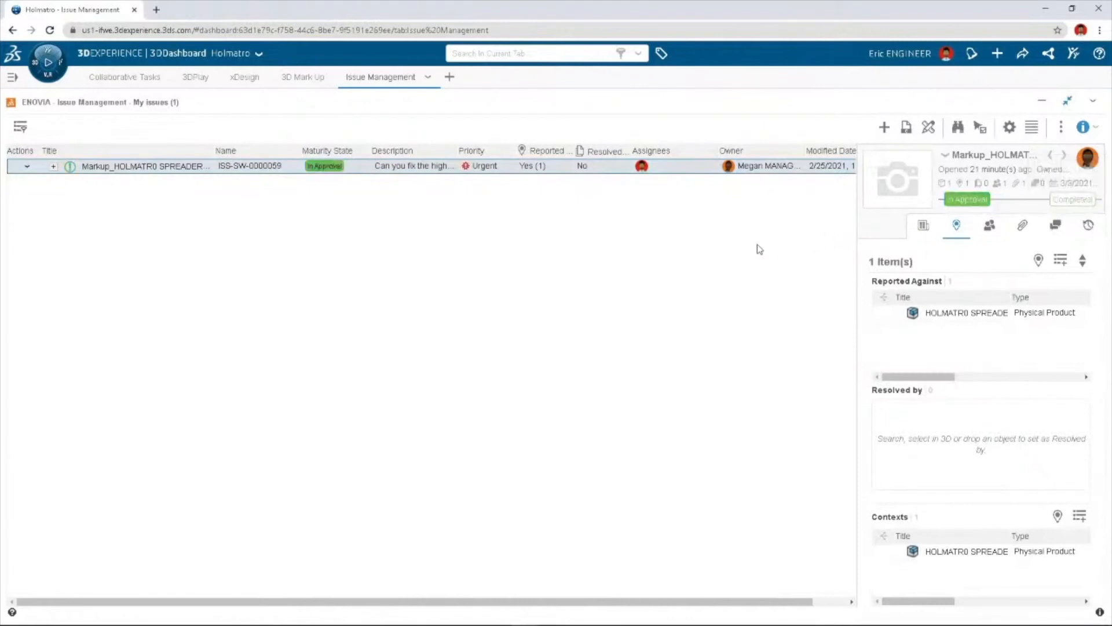